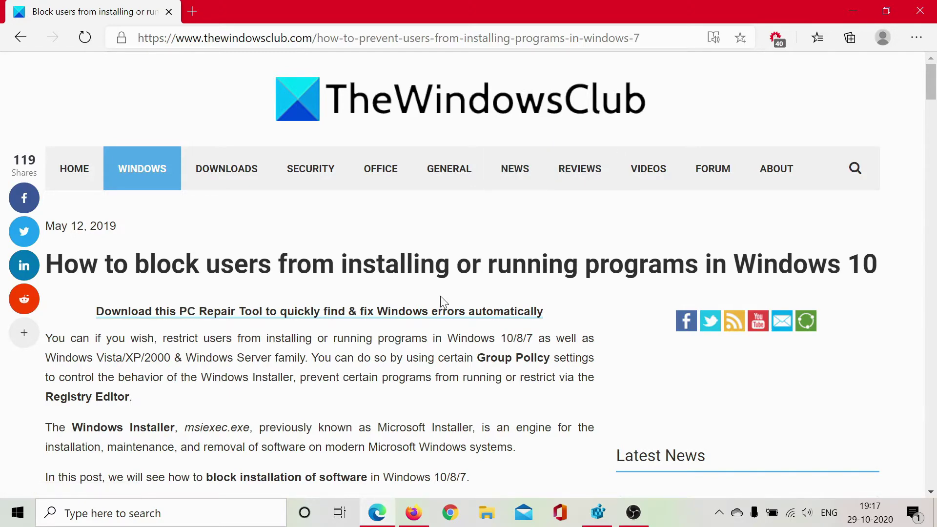
scroll(440, 297, down, 10)
scroll(441, 296, down, 5)
scroll(441, 296, down, 1)
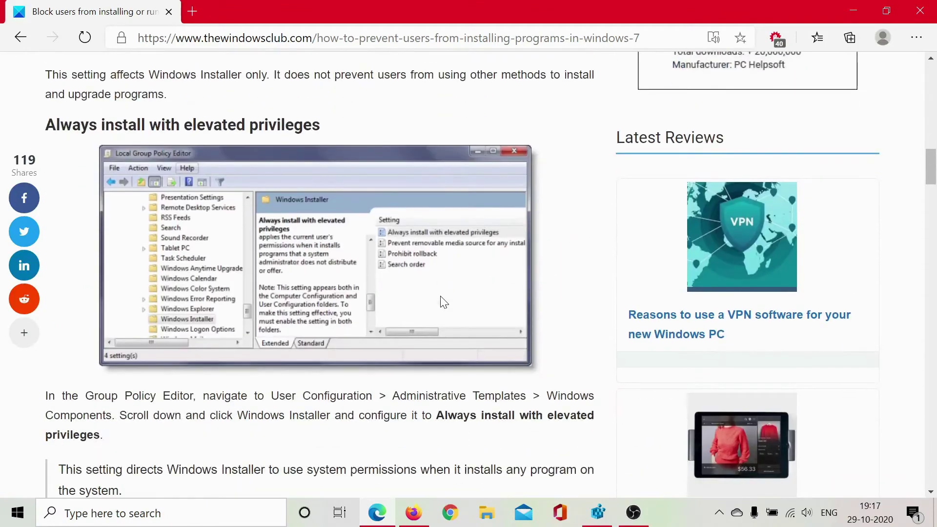
scroll(440, 296, down, 5)
scroll(441, 302, down, 10)
scroll(441, 302, down, 3)
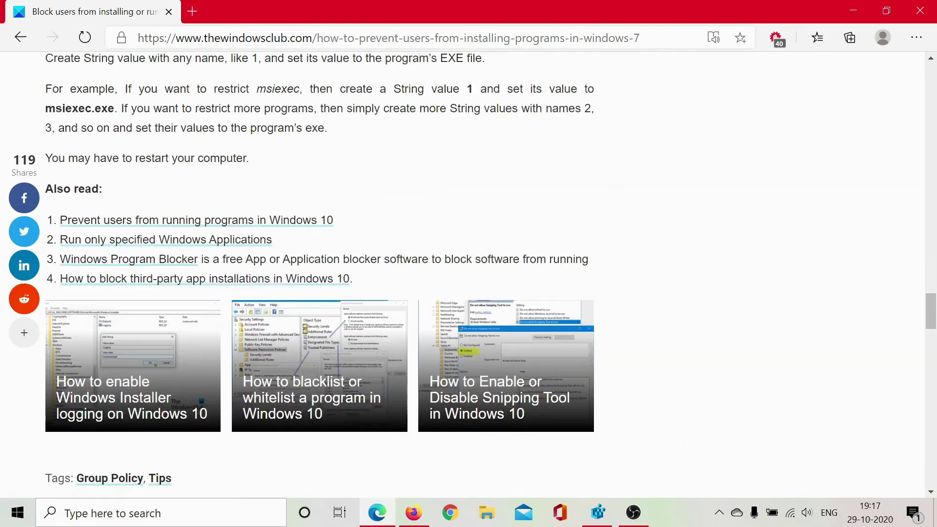
scroll(441, 303, up, 1)
scroll(441, 303, up, 4)
scroll(442, 302, up, 1)
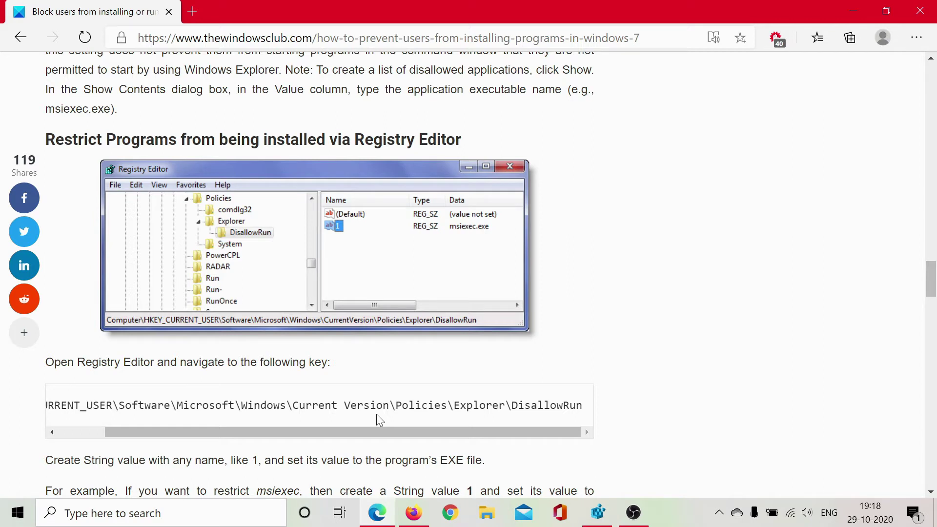
key(super+r)
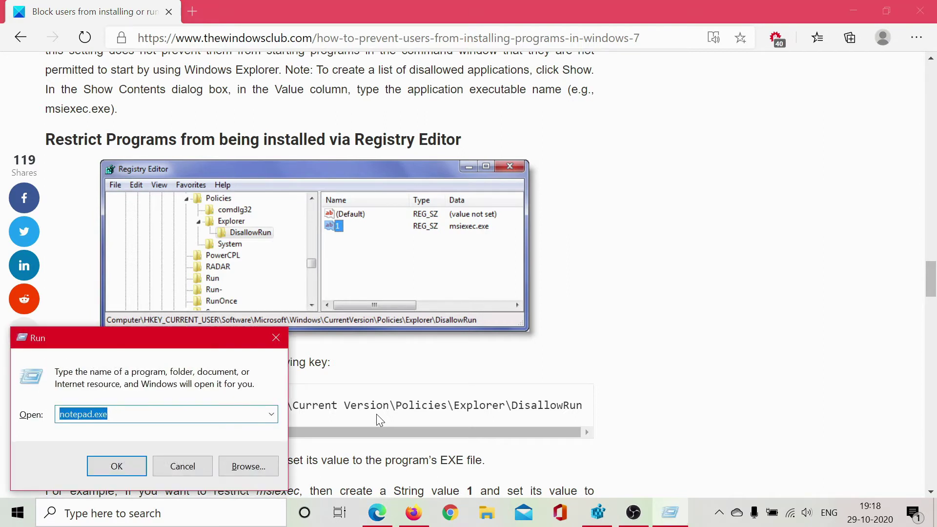
key(End)
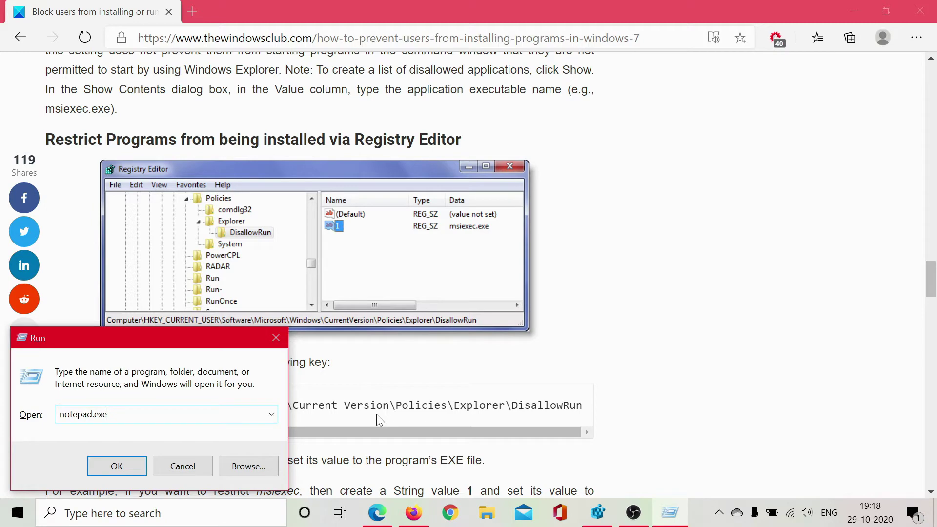
key(Return)
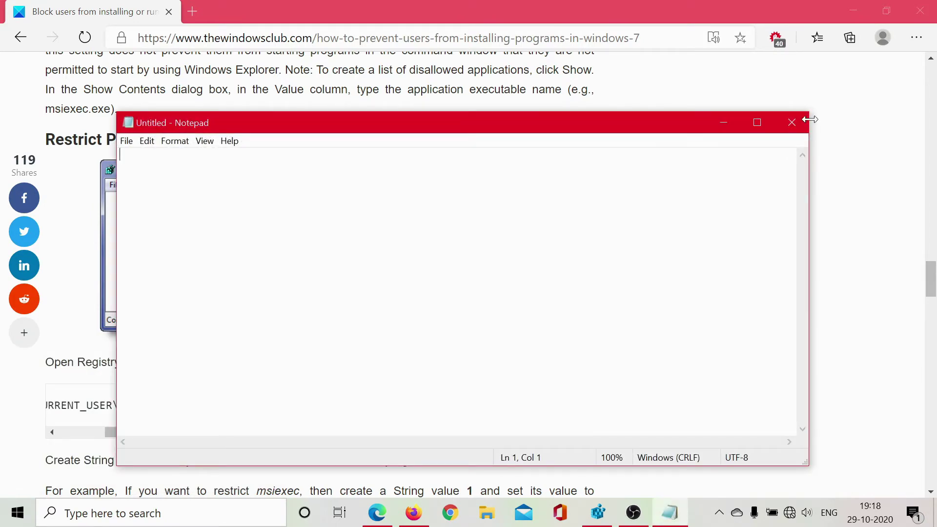
click(794, 123)
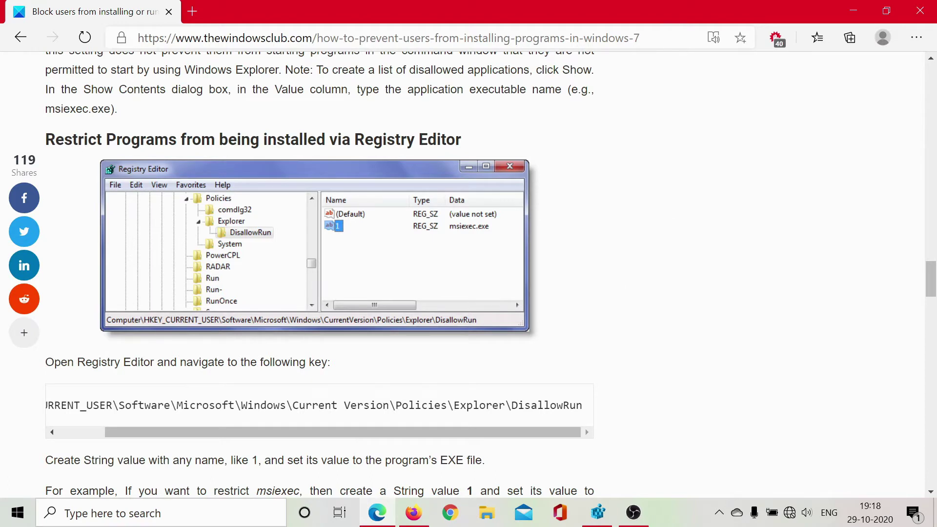
Step: Launch regedit from the Run box, then return to the article's registry path
key(super+r)
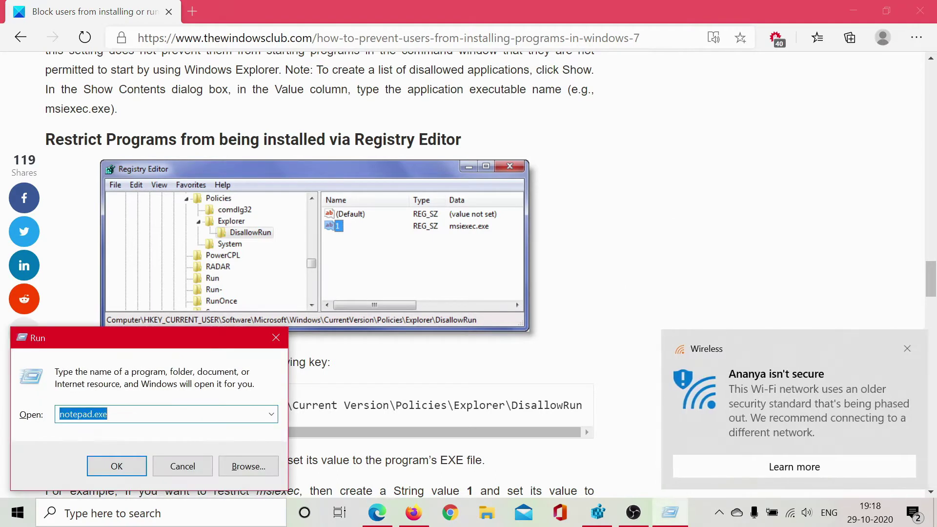
text(reg)
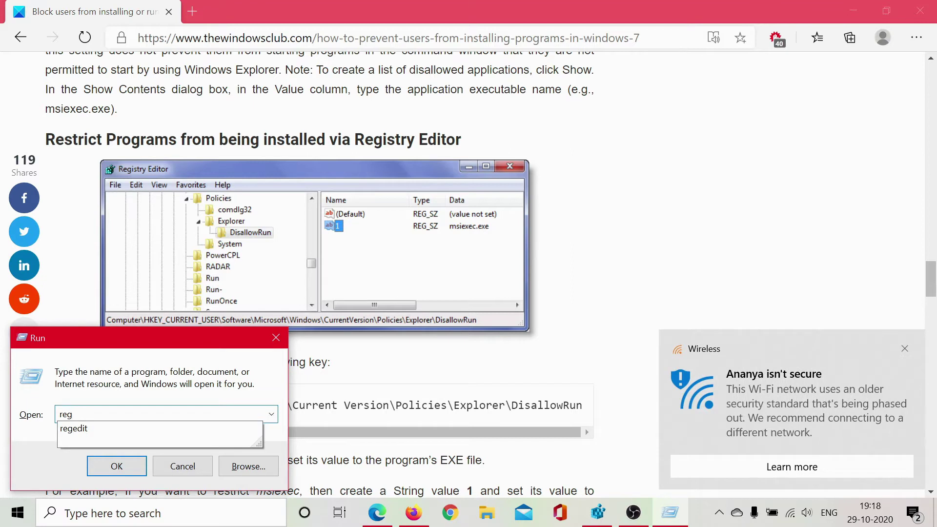
key(Down)
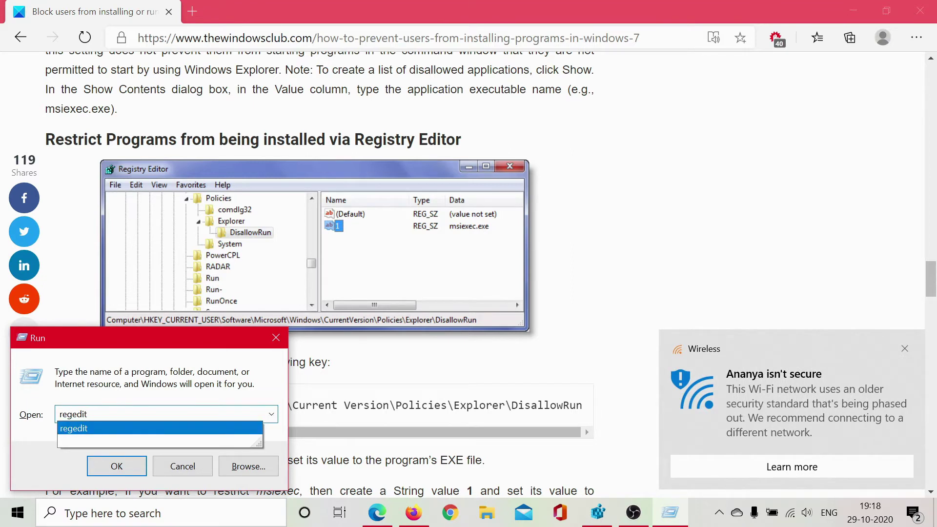
click(116, 467)
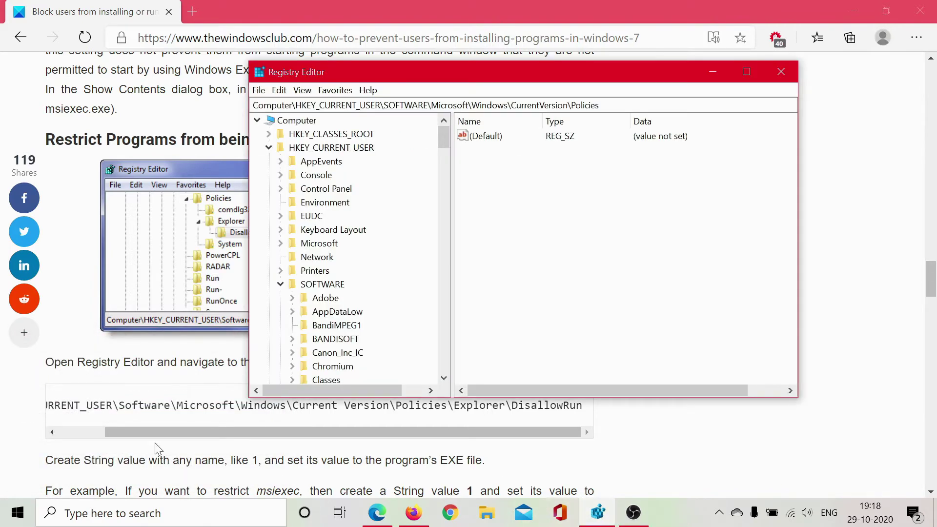
click(129, 406)
mouse_move(69, 422)
mouse_down()
mouse_move(39, 419)
mouse_move(90, 405)
mouse_move(387, 405)
mouse_move(456, 417)
mouse_up()
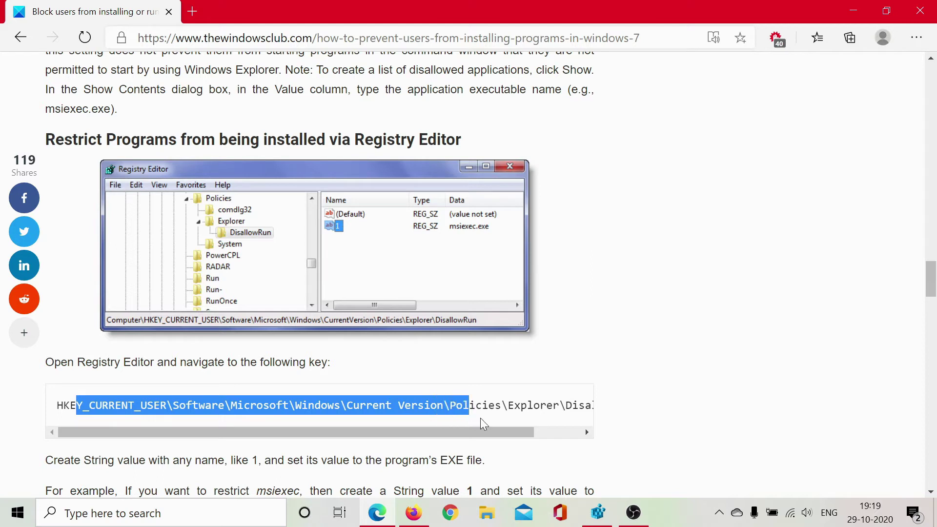
Step: Go to the Policies key in Registry Editor, then return to the article
click(598, 513)
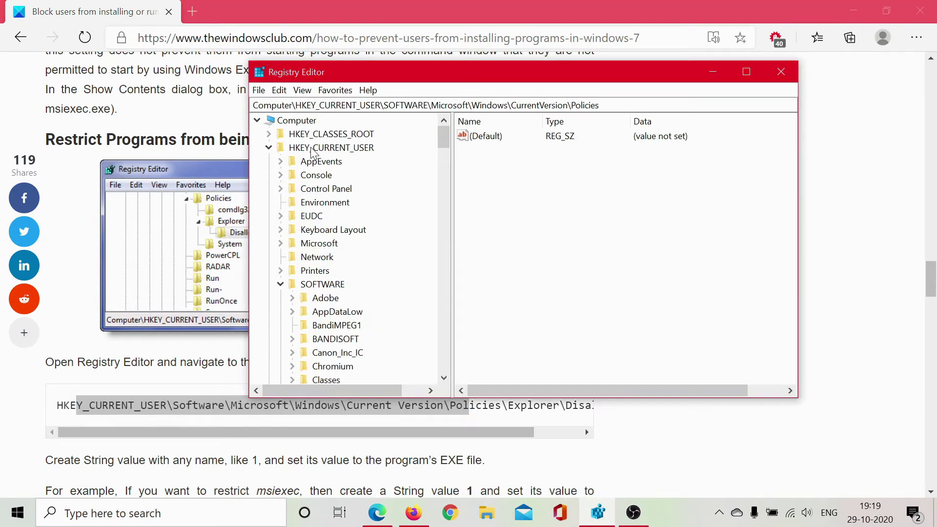
scroll(312, 290, down, 6)
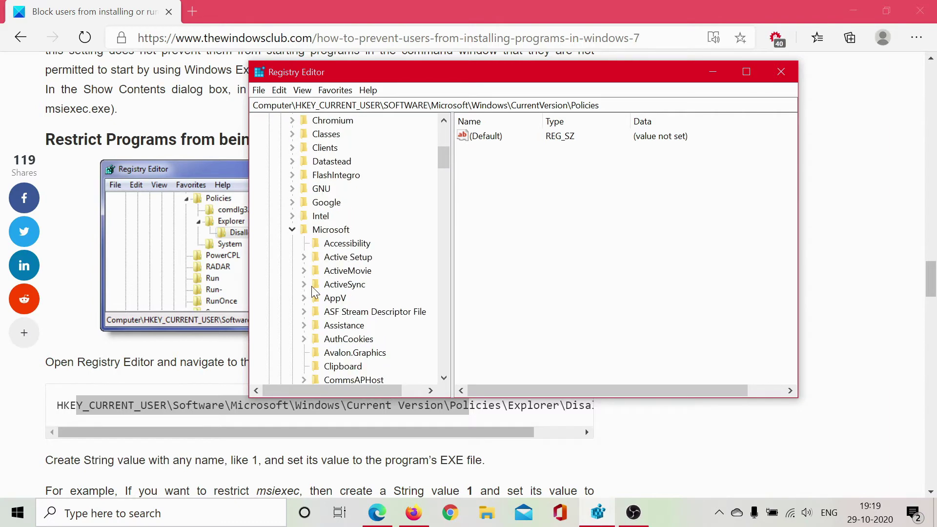
scroll(327, 298, down, 5)
scroll(327, 308, down, 3)
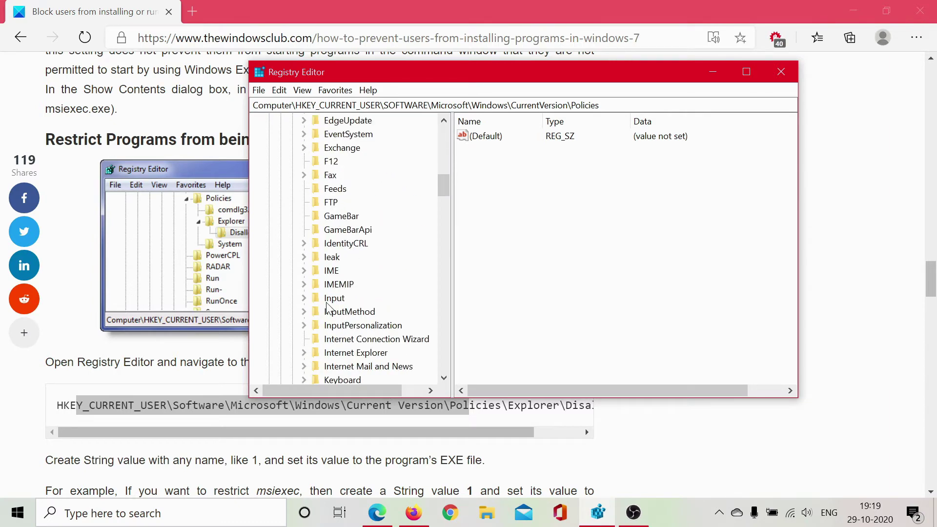
scroll(327, 307, down, 8)
scroll(328, 308, down, 8)
scroll(327, 308, down, 7)
scroll(327, 308, up, 1)
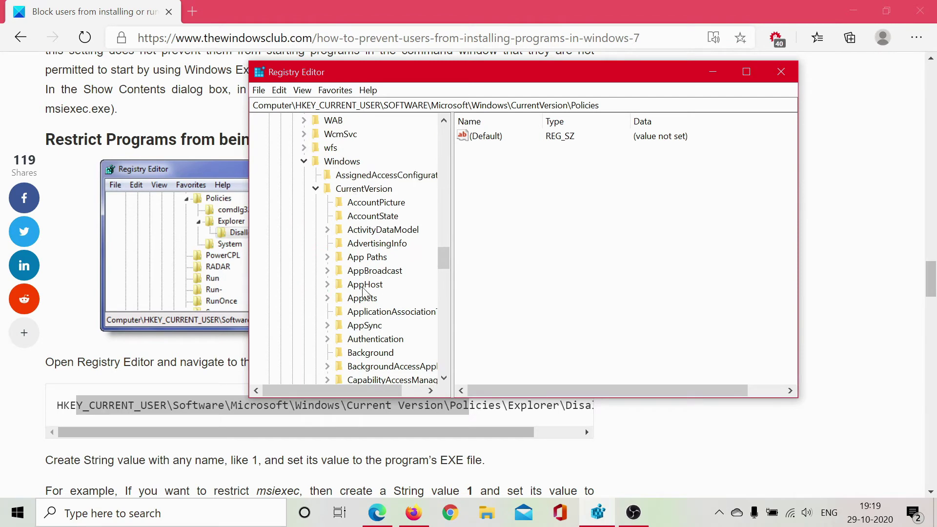
scroll(364, 292, down, 4)
scroll(362, 288, down, 6)
scroll(362, 293, down, 2)
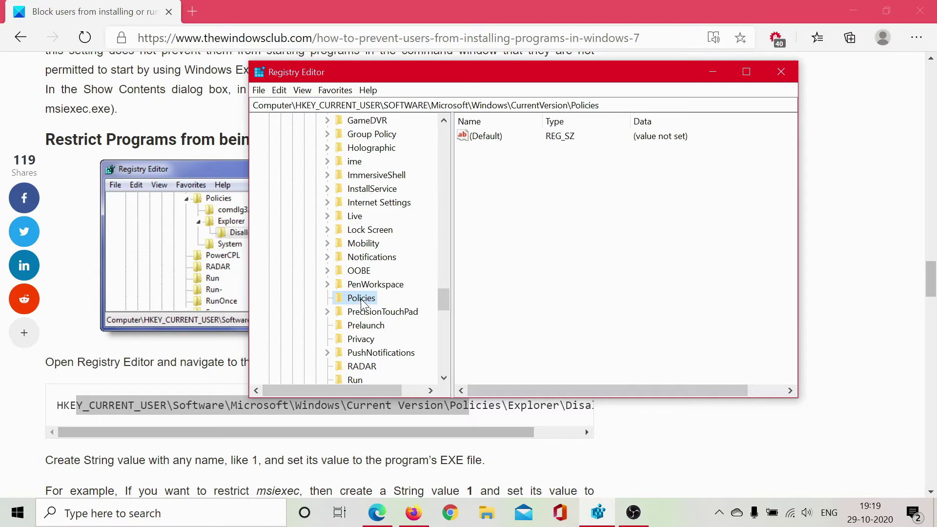
click(205, 375)
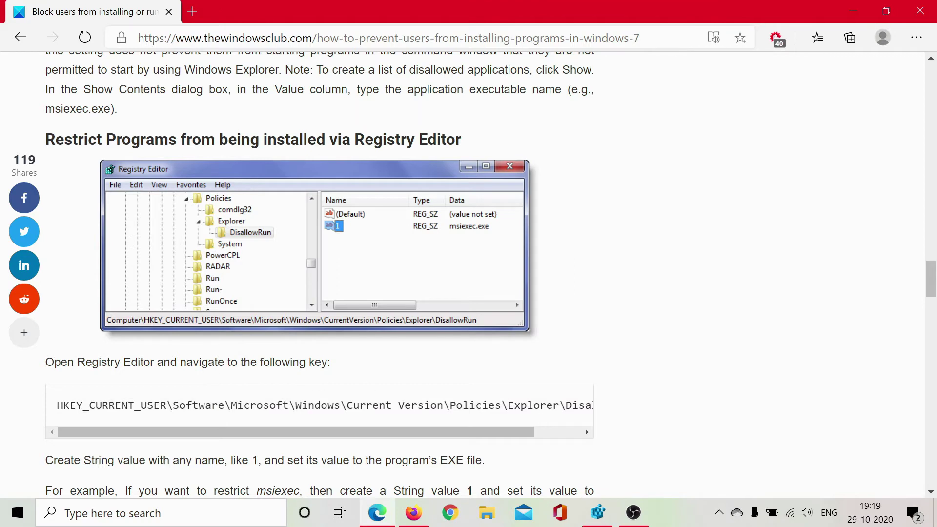
drag(508, 405, 593, 406)
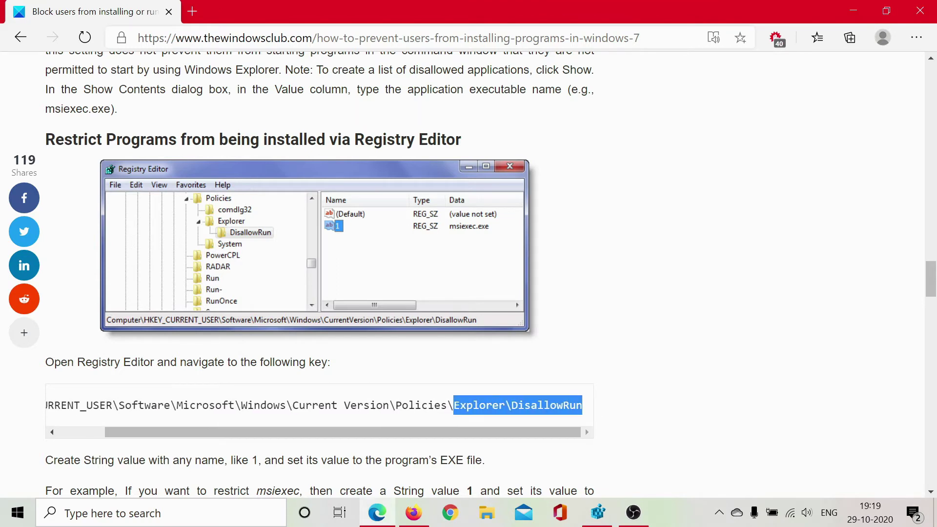
Step: Create a new key named Explorer under Policies
click(598, 513)
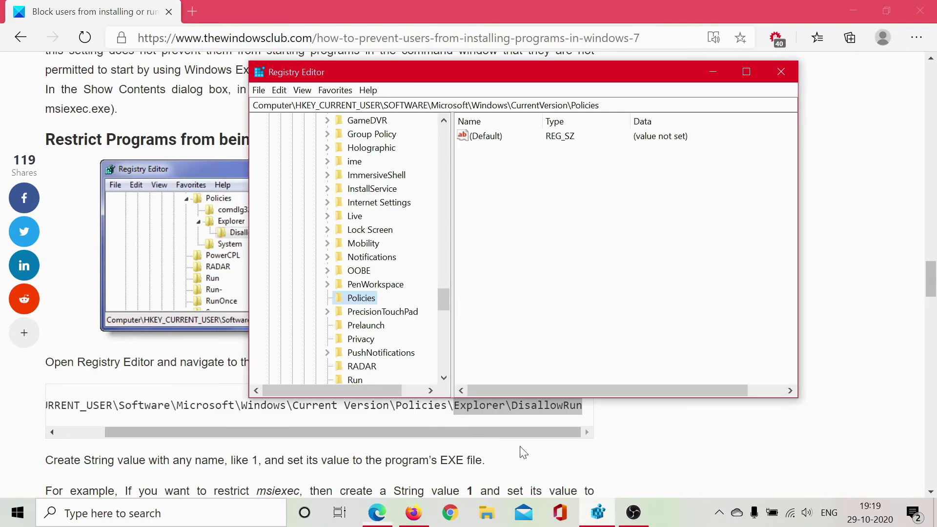
right_click(360, 304)
mouse_move(390, 323)
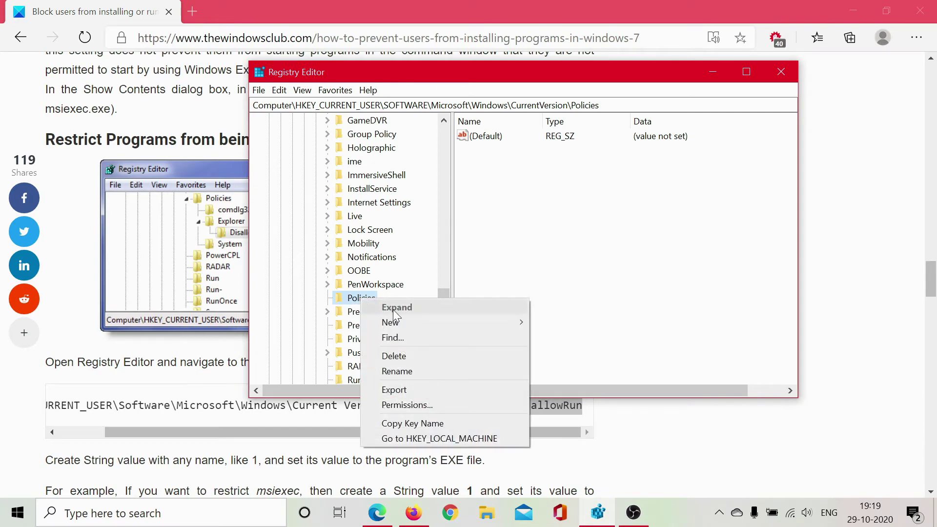
click(556, 323)
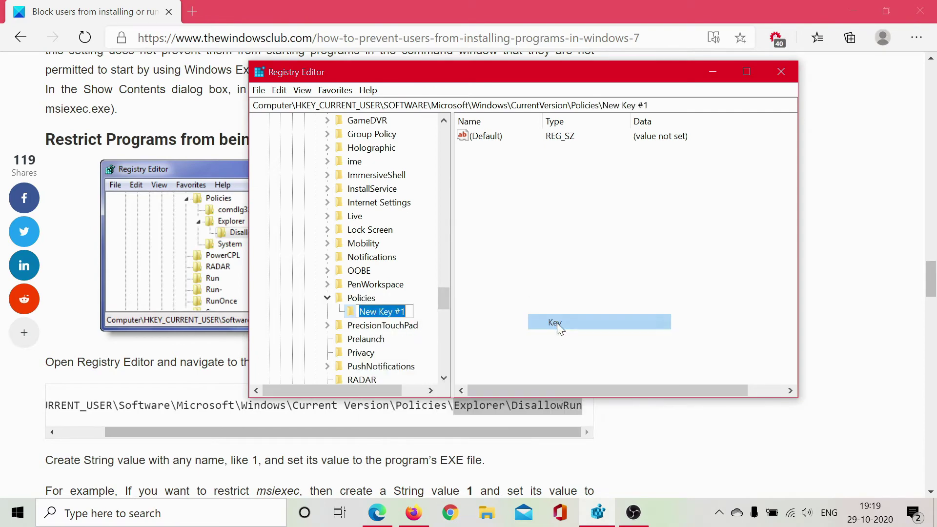
text(Explorer)
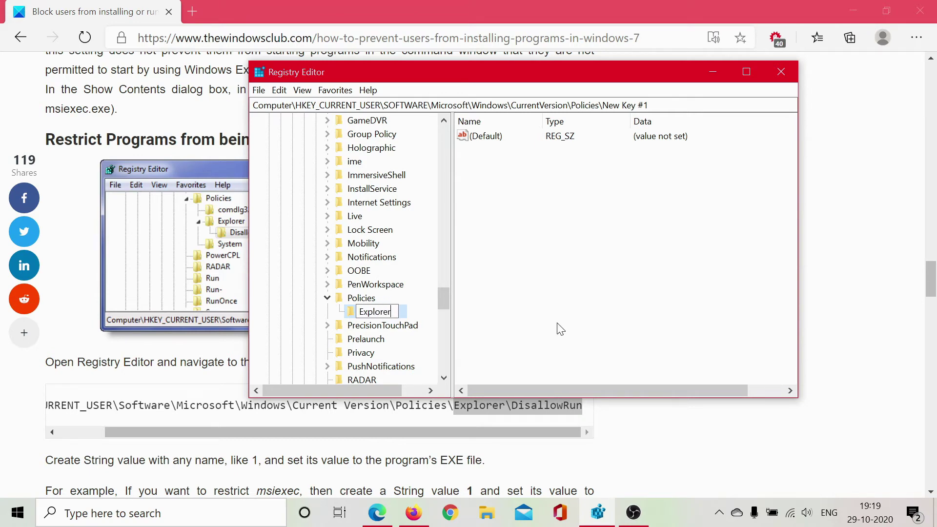
key(Return)
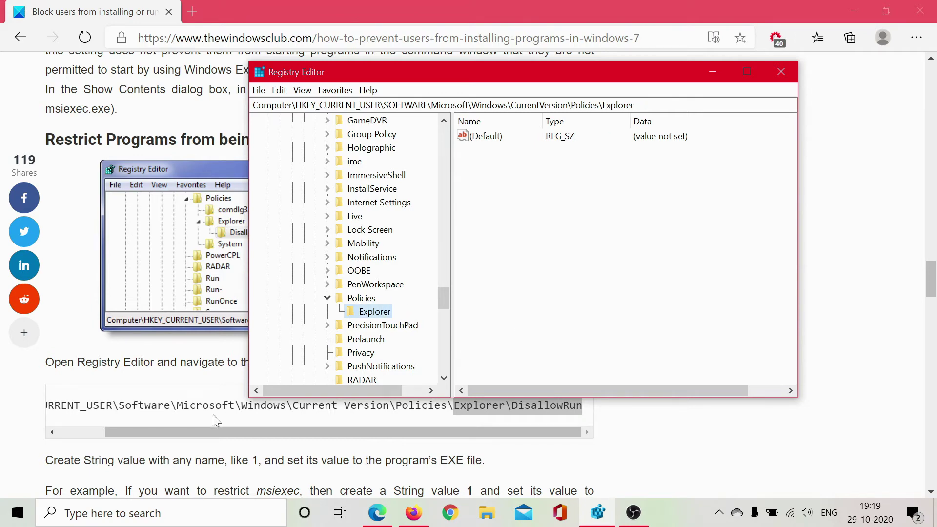
Step: Copy DisallowRun from the article and create it as a subkey of Explorer
click(201, 387)
double_click(550, 405)
key(ctrl+c)
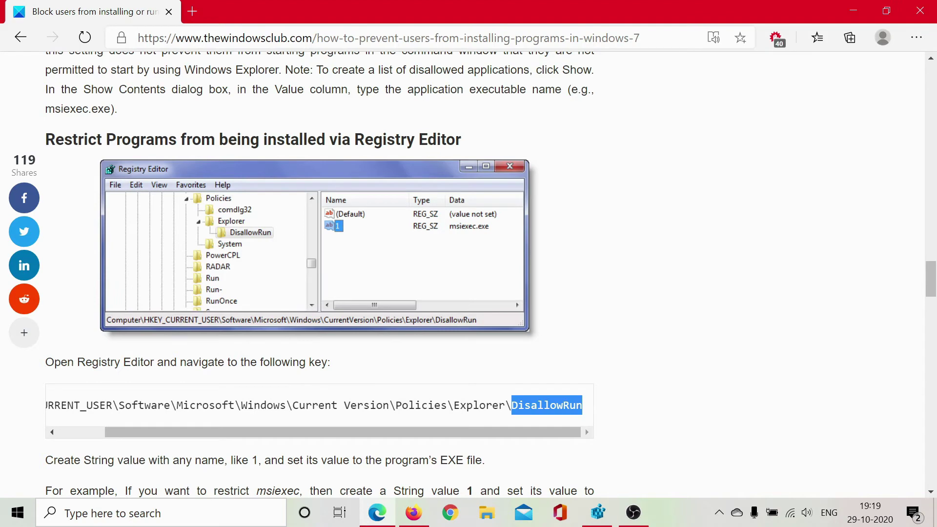
click(601, 505)
right_click(369, 316)
mouse_move(410, 340)
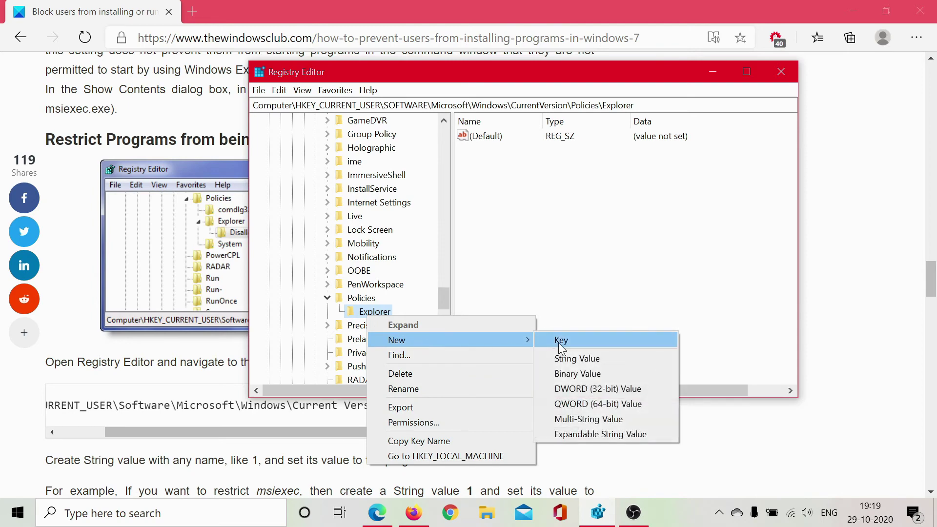
click(560, 341)
key(ctrl+v)
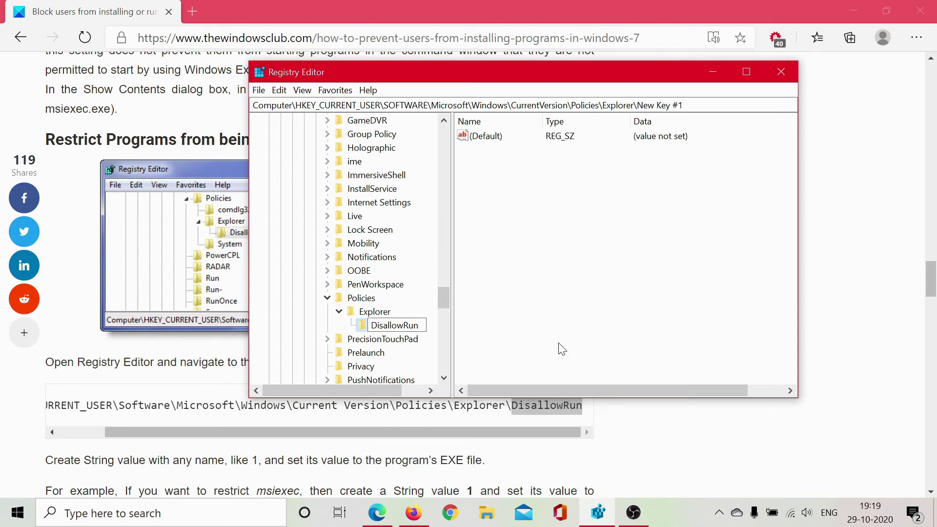
key(Return)
Step: Create string value '1' in DisallowRun with data notepad.exe
click(552, 195)
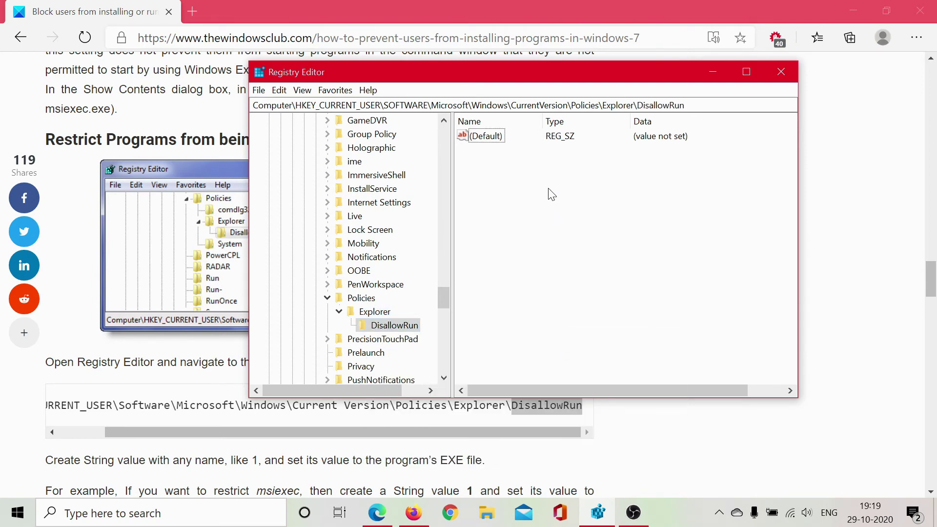
right_click(502, 177)
mouse_move(533, 187)
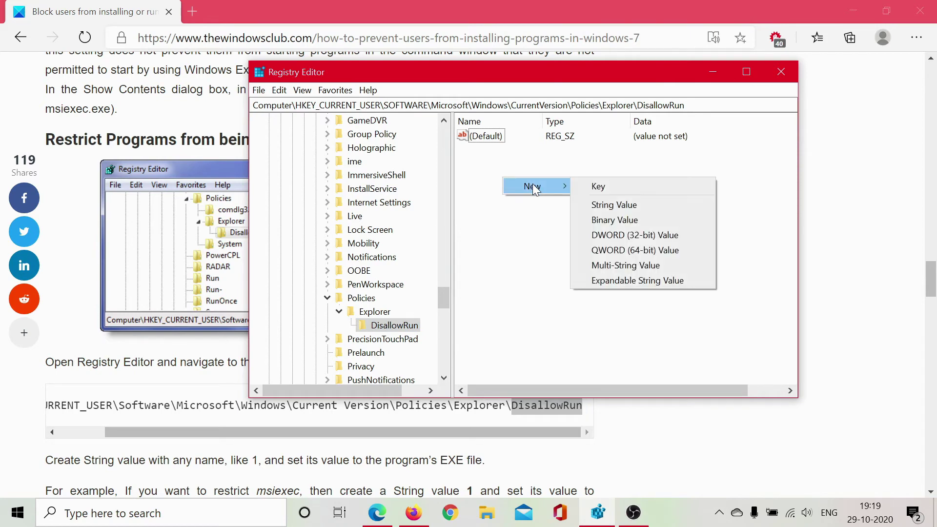
click(632, 206)
text(1)
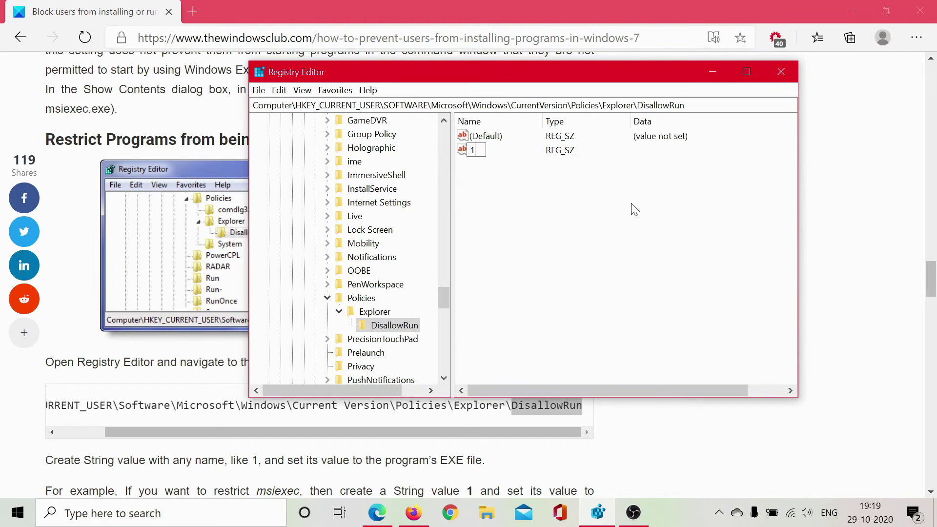
key(Return)
double_click(461, 151)
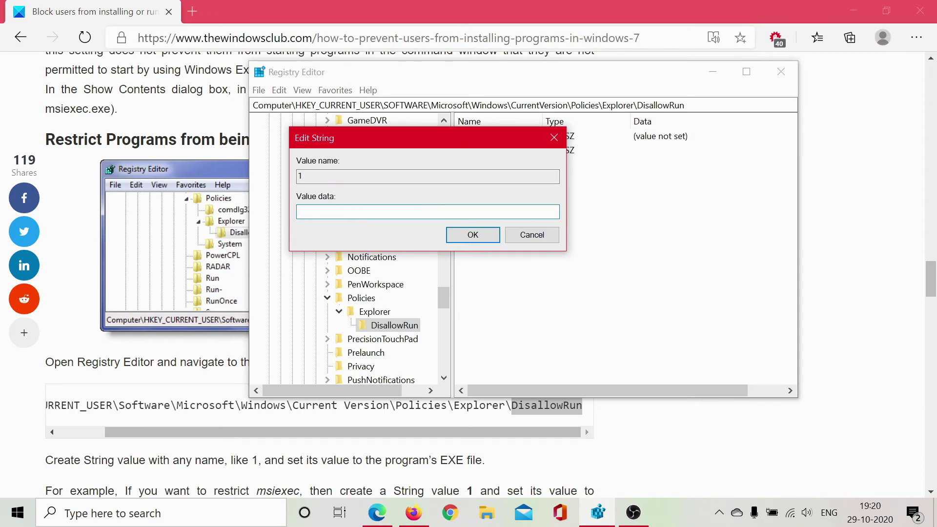
text(notep)
text(ad.e)
text(xe)
click(473, 238)
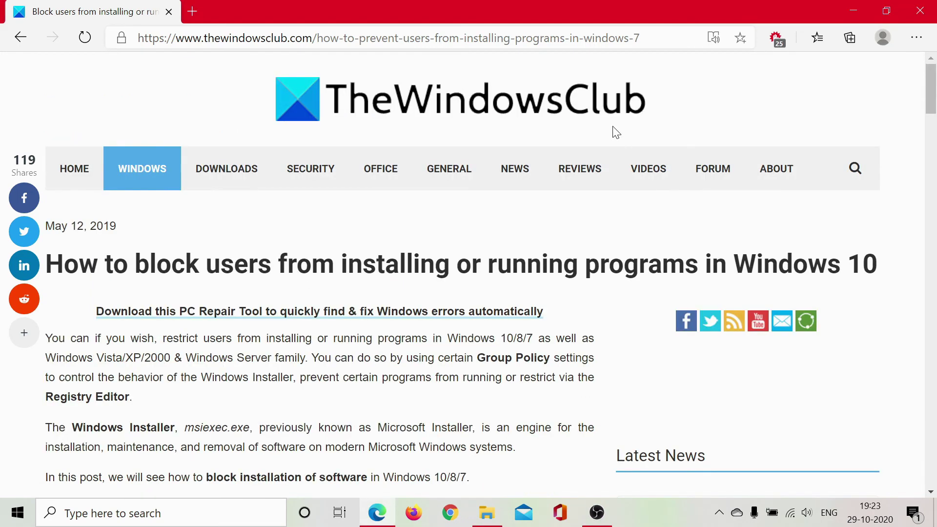